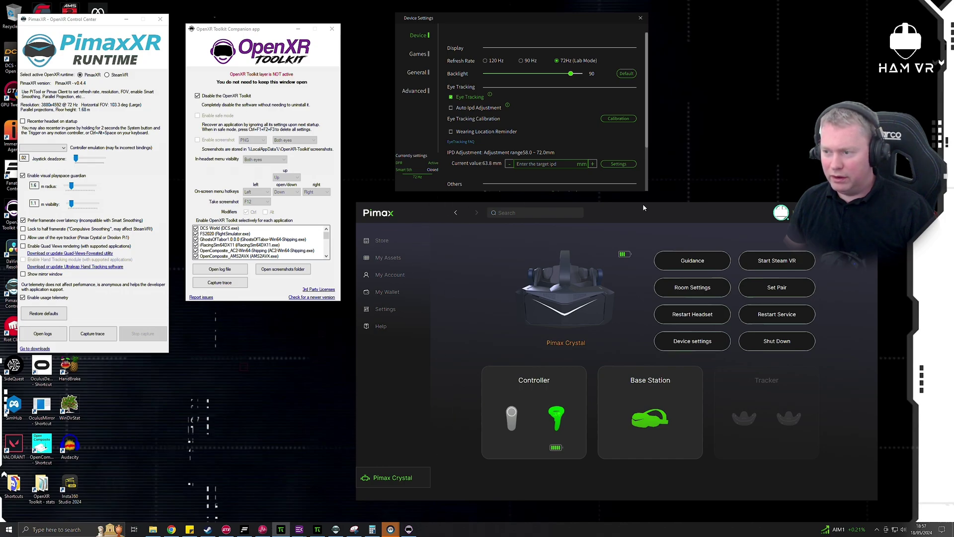
Shift the Pimax client window slightly and allow use of the eye tracker in PimaxXR
mouse_move(641, 218)
mouse_down()
mouse_move(621, 215)
mouse_move(636, 222)
mouse_up()
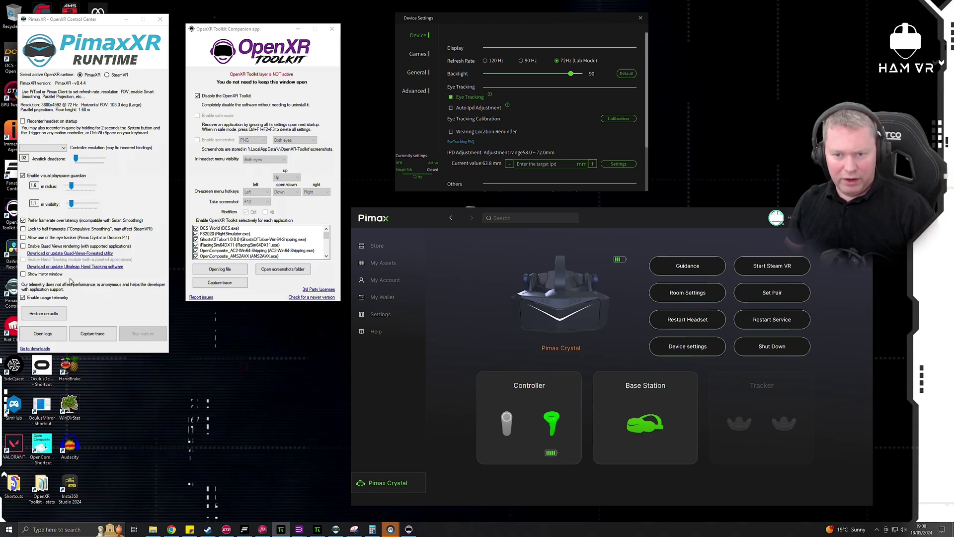
click(24, 238)
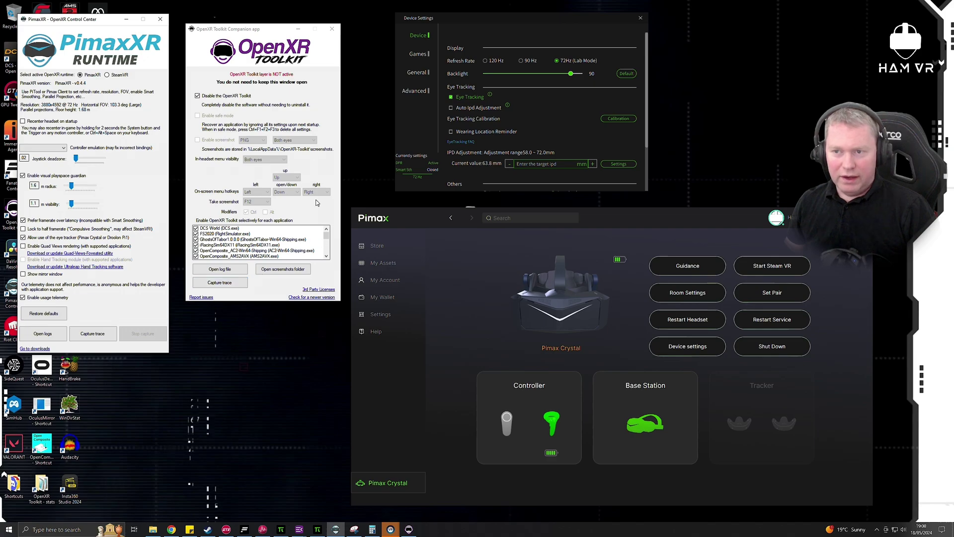
Enable the OpenXR Toolkit in its Companion app, toggle safe mode, and operate the Toolkit's in-game menu in WRC
click(247, 44)
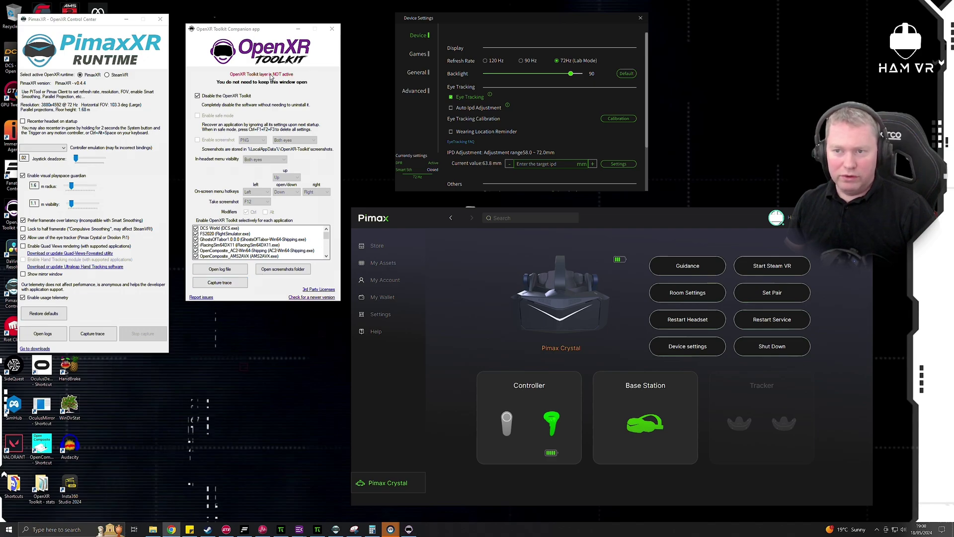
click(198, 96)
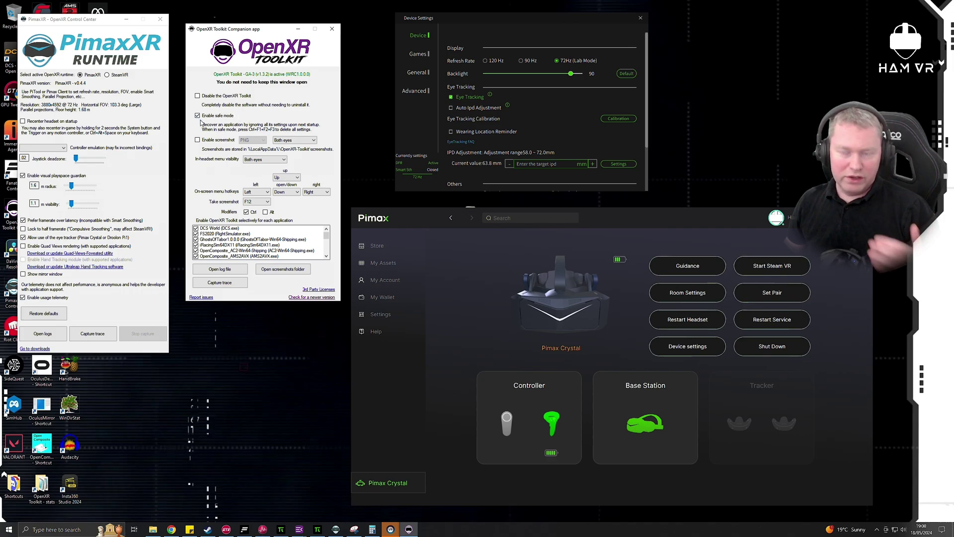
click(198, 116)
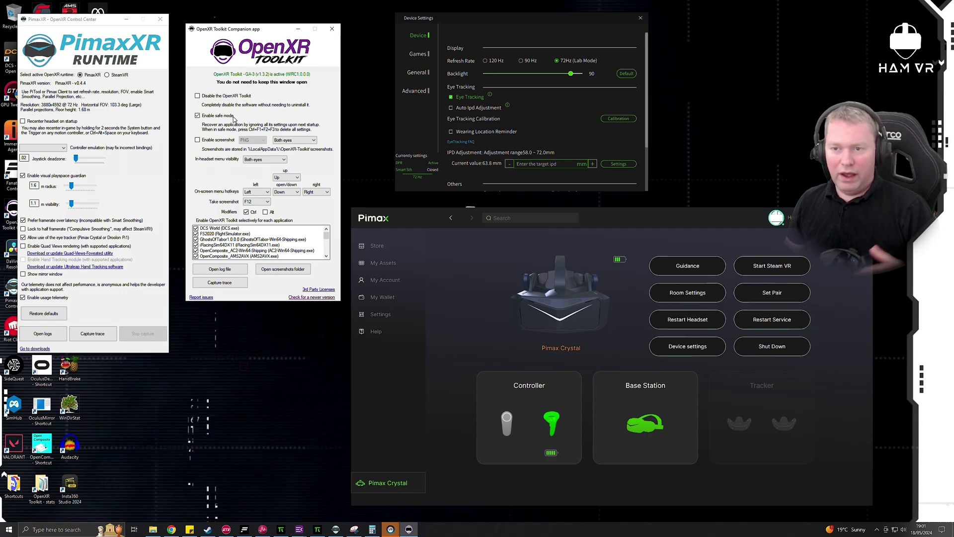
click(198, 116)
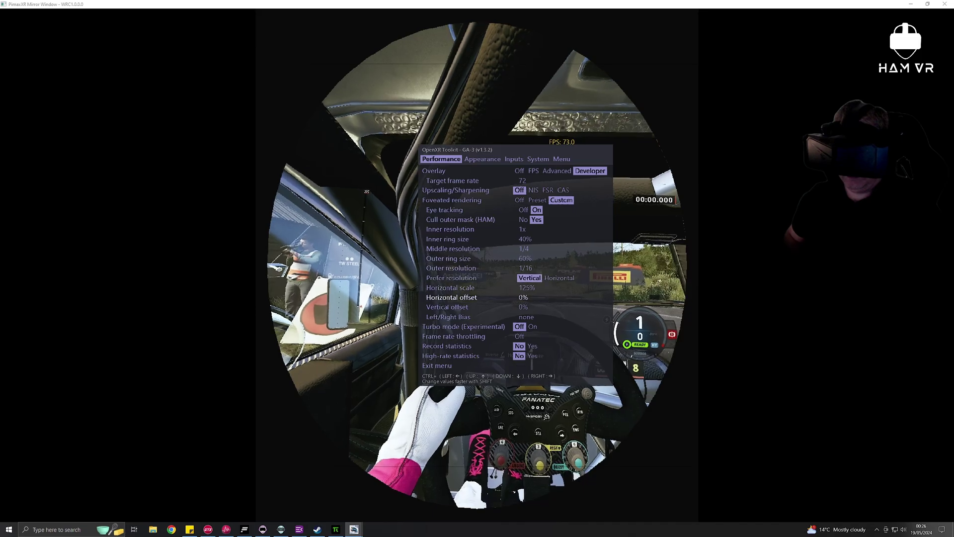
key(ctrl+F2)
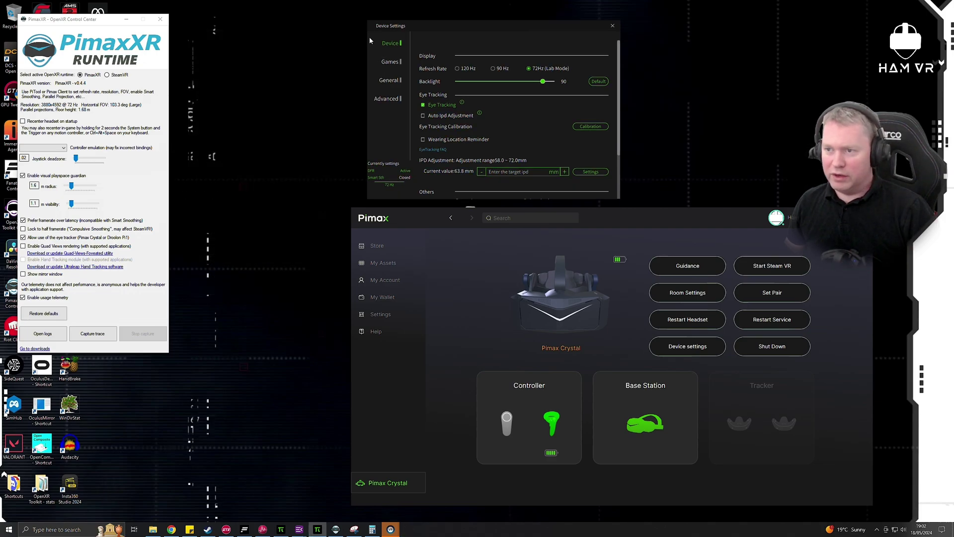
Make SteamVR the active OpenXR runtime in PimaxXR, and check the current runtime in SteamVR's OpenXR settings
drag(422, 25, 261, 24)
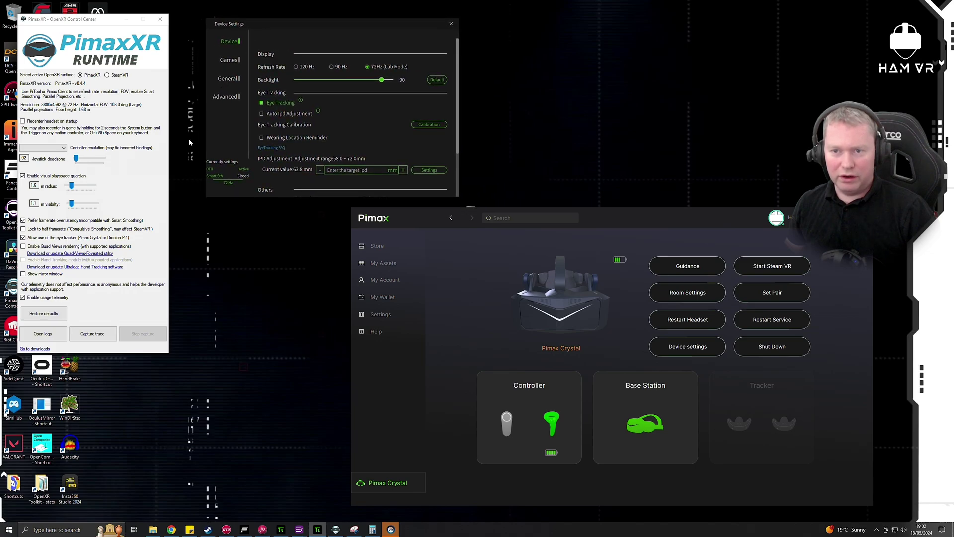
click(106, 74)
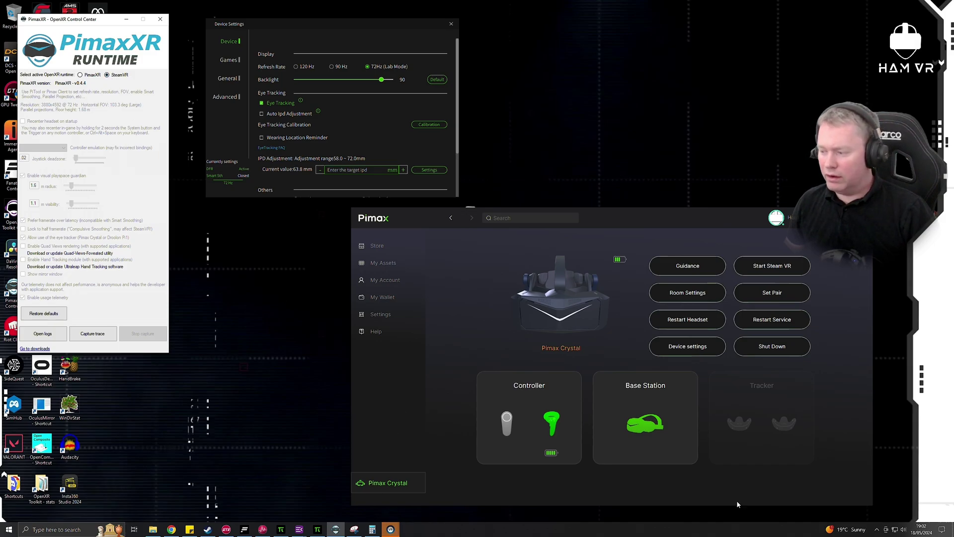
click(876, 529)
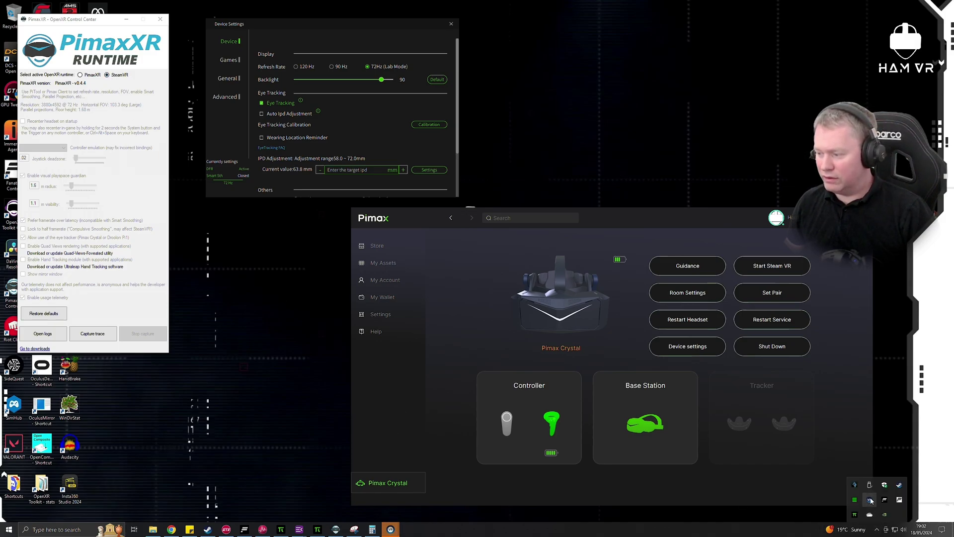
right_click(870, 501)
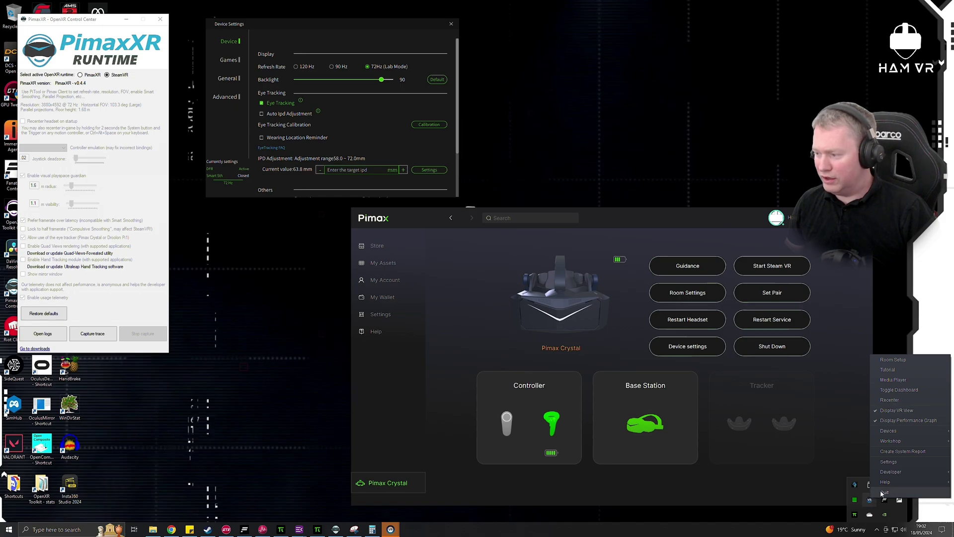
click(883, 460)
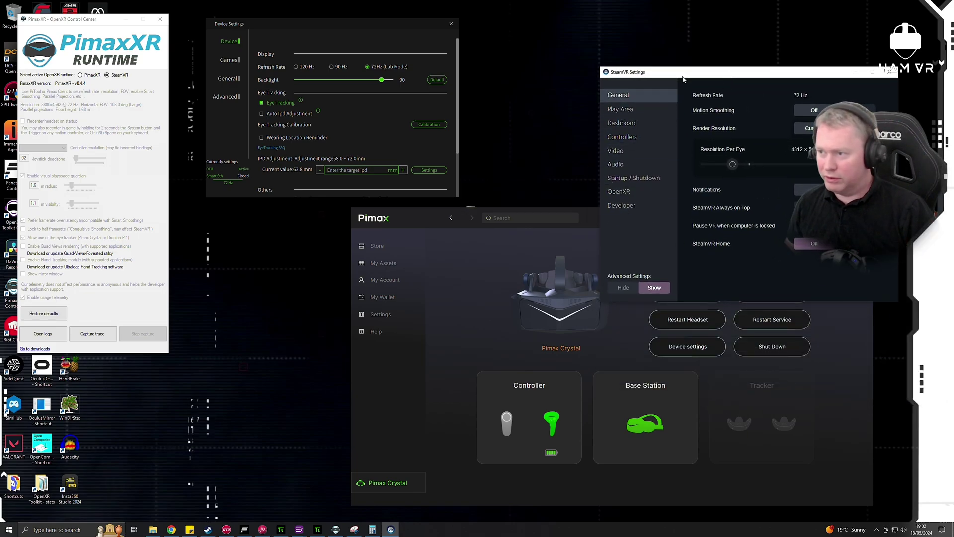
drag(680, 74, 476, 141)
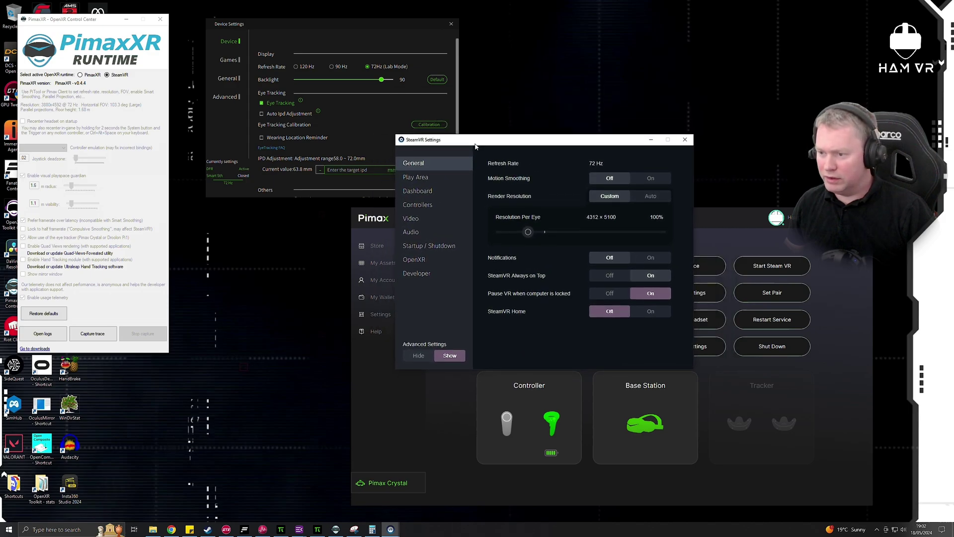
click(425, 264)
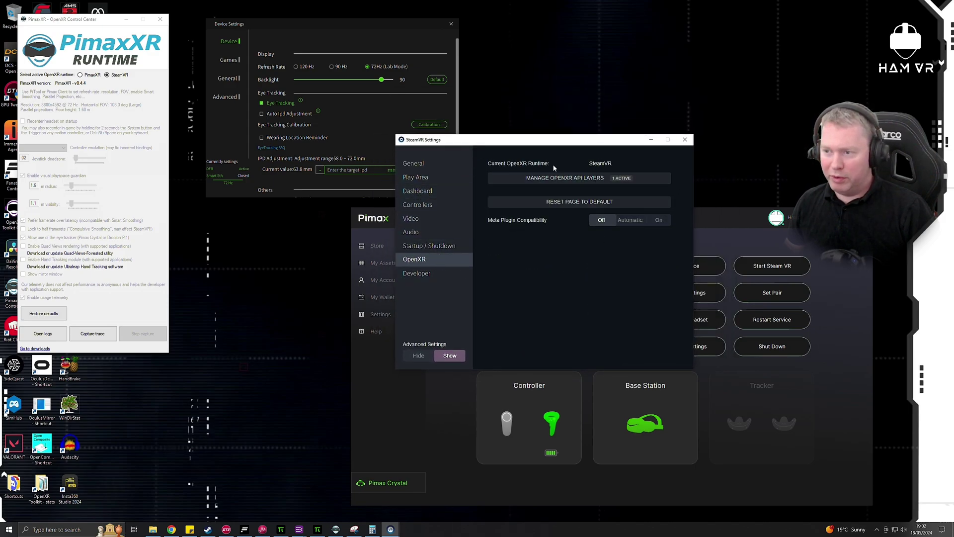
Switch the active OpenXR runtime to PimaxXR and refresh SteamVR's OpenXR settings to check the current runtime
click(81, 74)
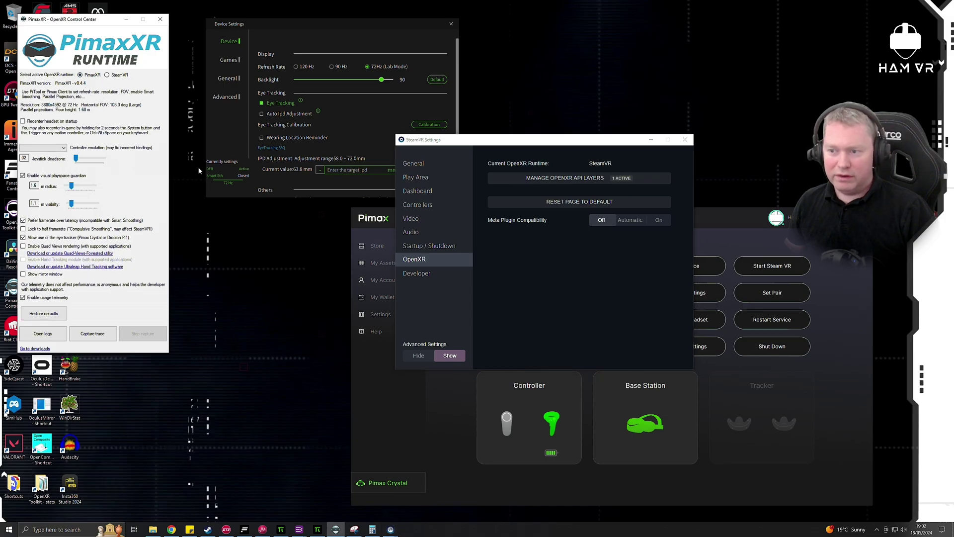
click(410, 219)
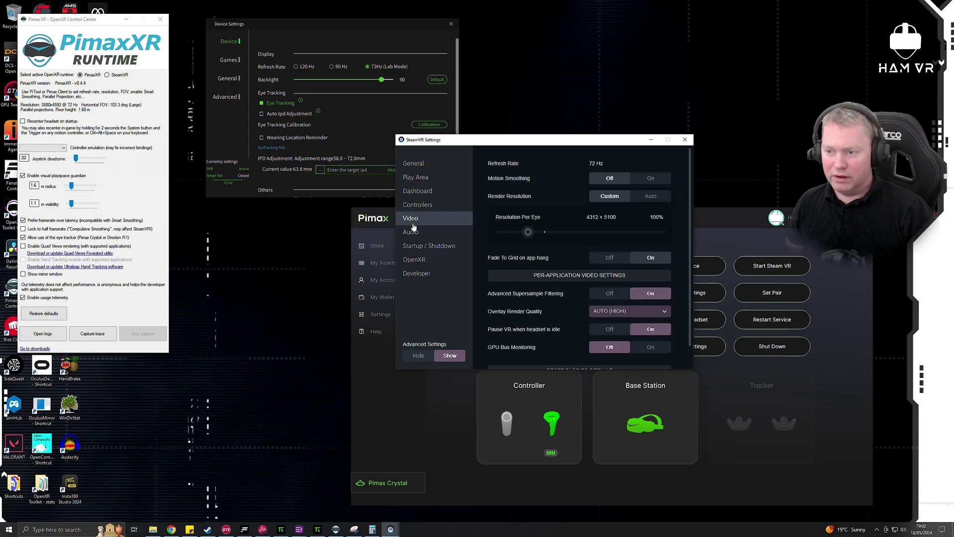
click(415, 260)
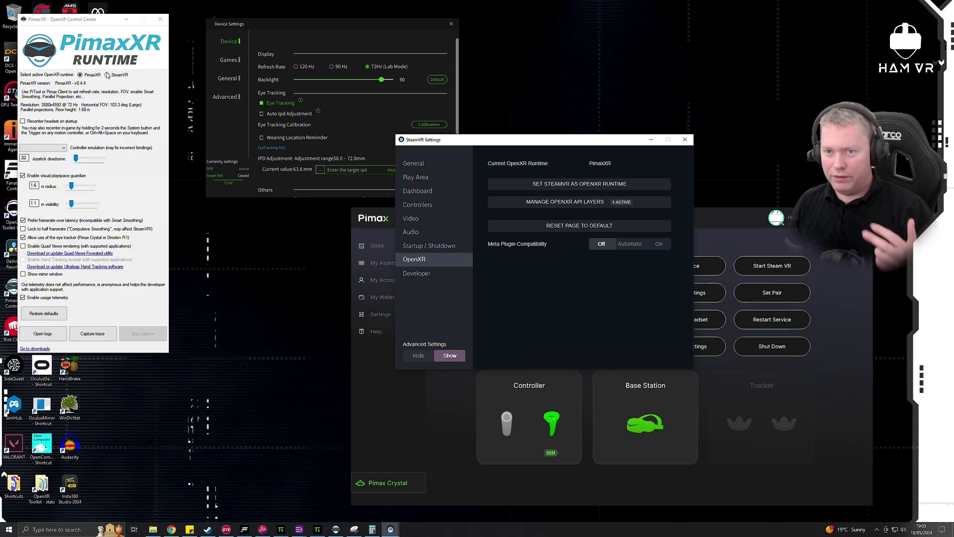
Reposition the PimaxXR window, set the active runtime back to SteamVR, and recheck it in SteamVR's OpenXR settings
drag(102, 22, 121, 64)
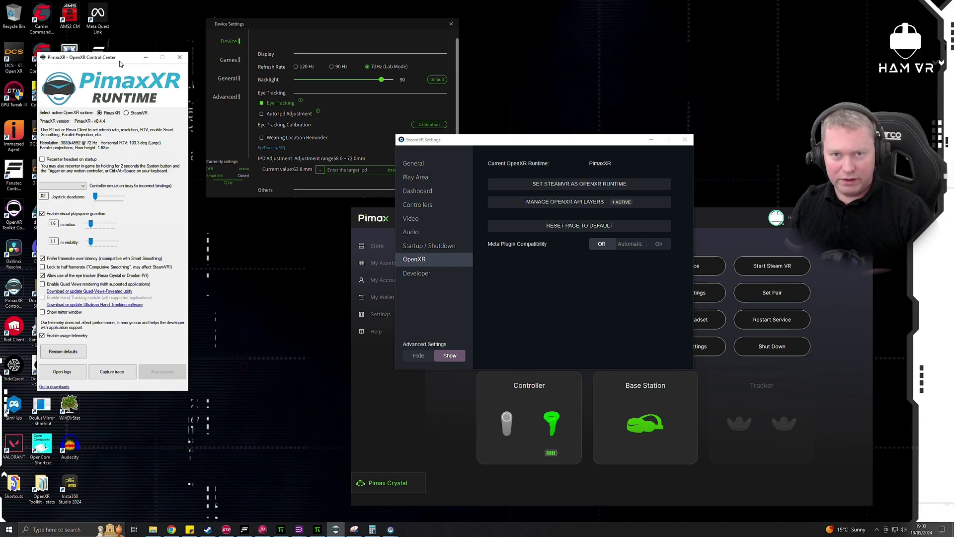
drag(120, 64, 118, 82)
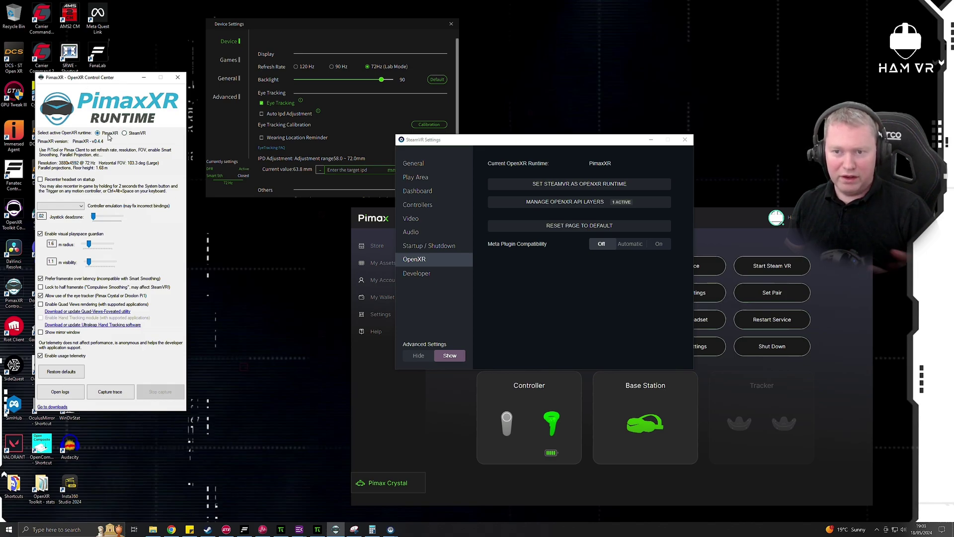
click(124, 133)
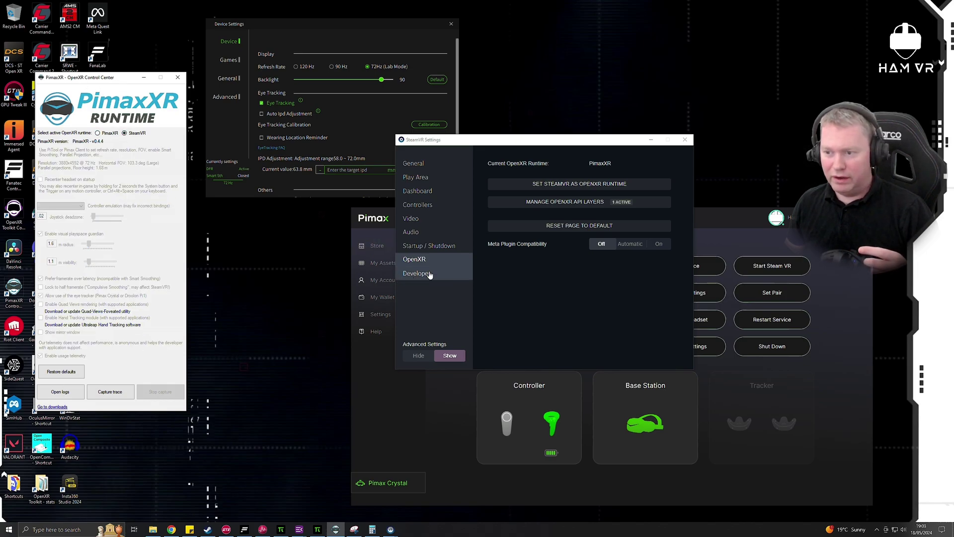
click(417, 259)
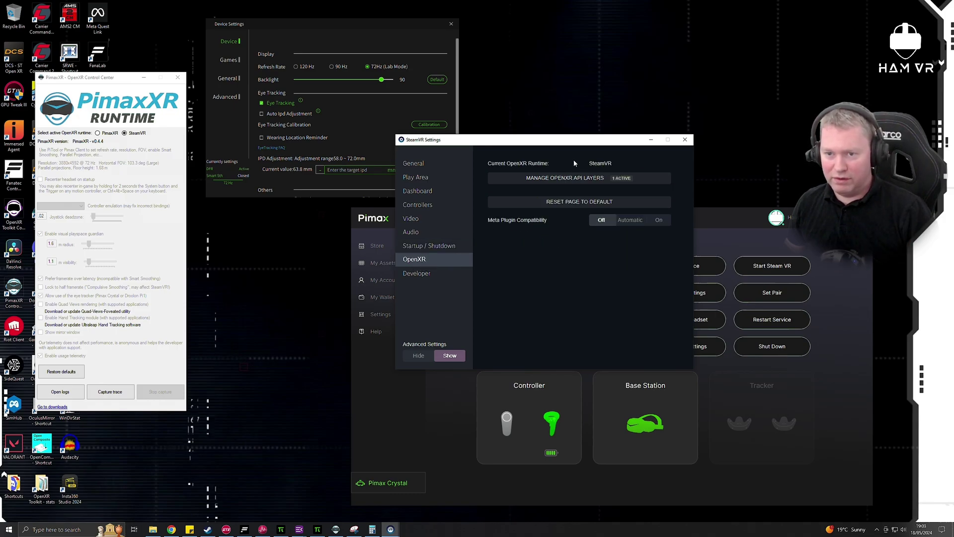
Review the available OpenXR runtimes in XR Runtime Picker, and close it
click(299, 529)
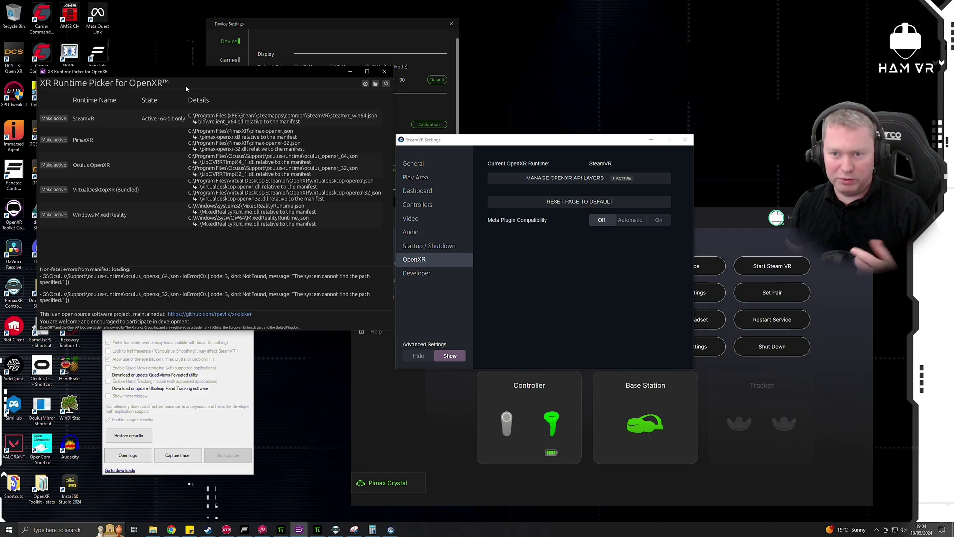
click(384, 71)
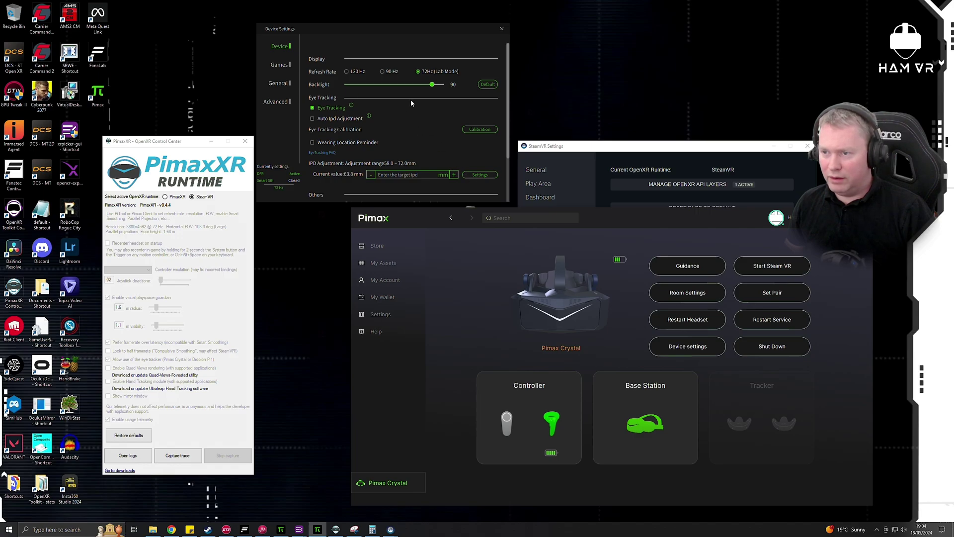
Bring up the Pimax headset's device settings and review the display, eye tracking, IPD and sound options
click(697, 354)
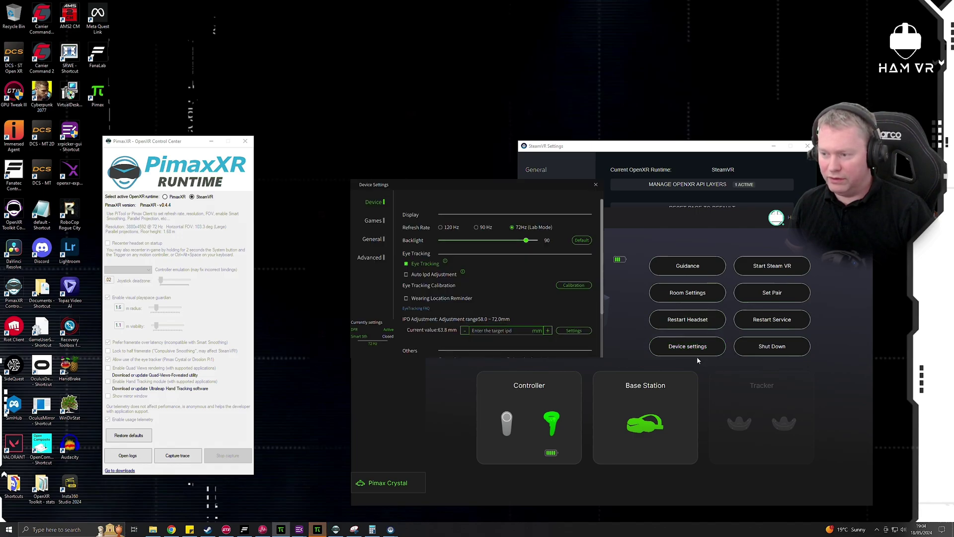
drag(481, 186, 444, 174)
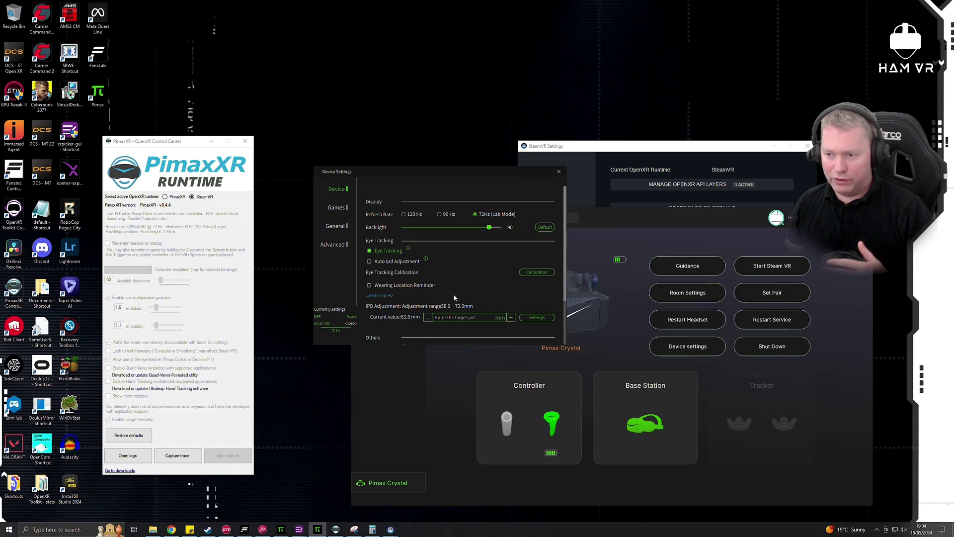
scroll(453, 294, down, 1)
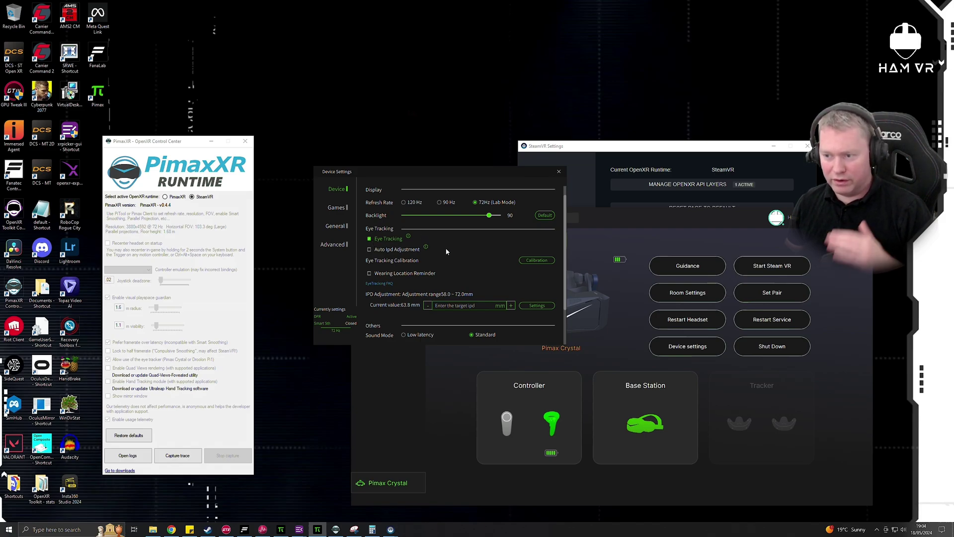
scroll(446, 252, down, 2)
scroll(446, 251, down, 1)
scroll(423, 238, up, 4)
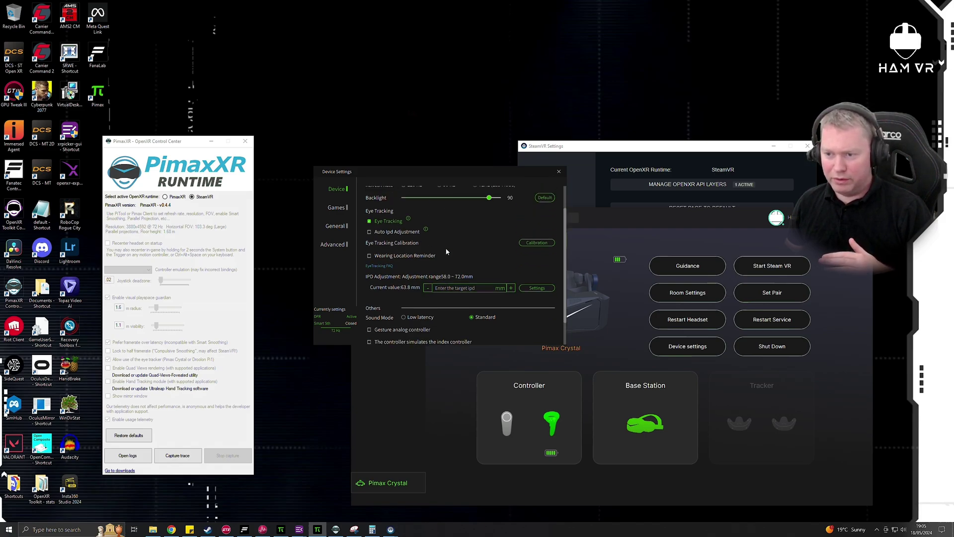
In the Pimax game settings, try Maximum render quality and a custom value of 0.80, and return it to Customize at 1.00
click(337, 208)
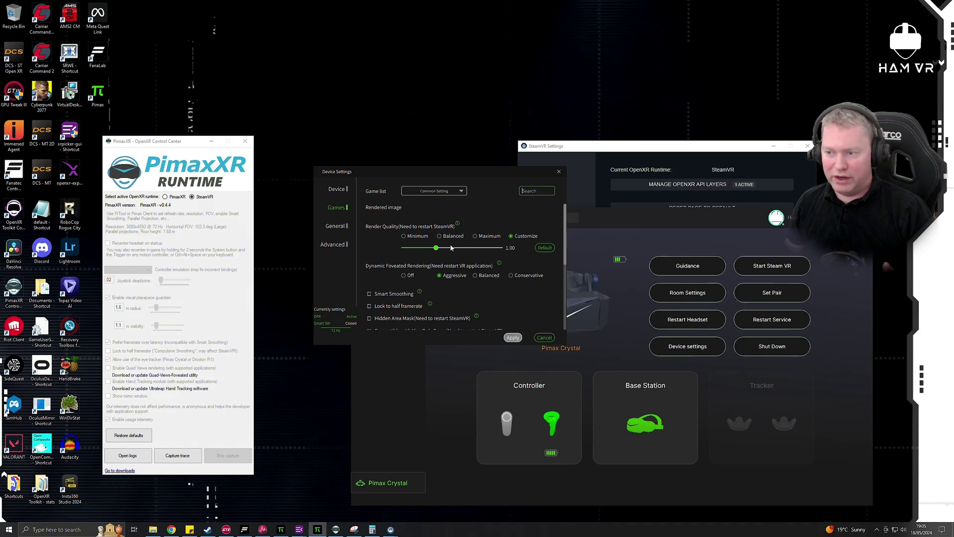
click(485, 238)
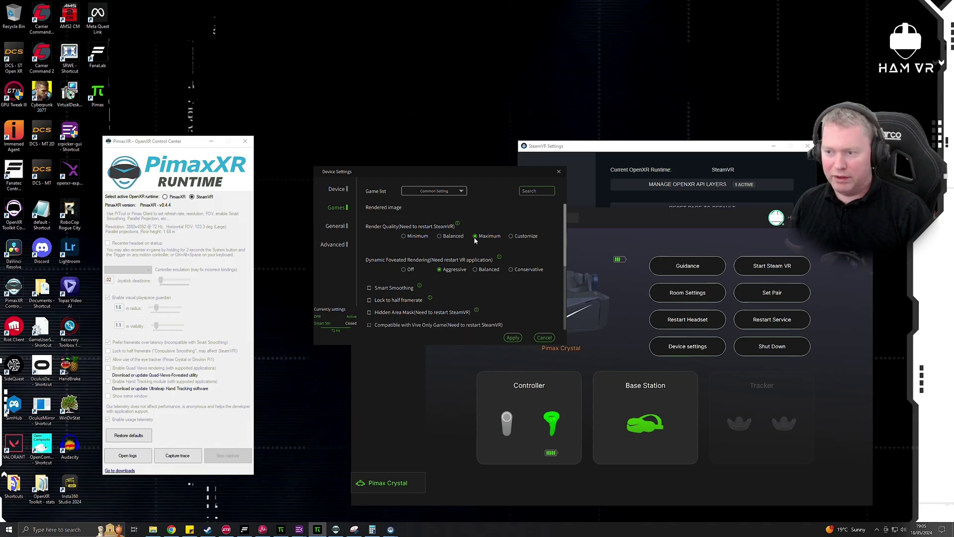
click(511, 236)
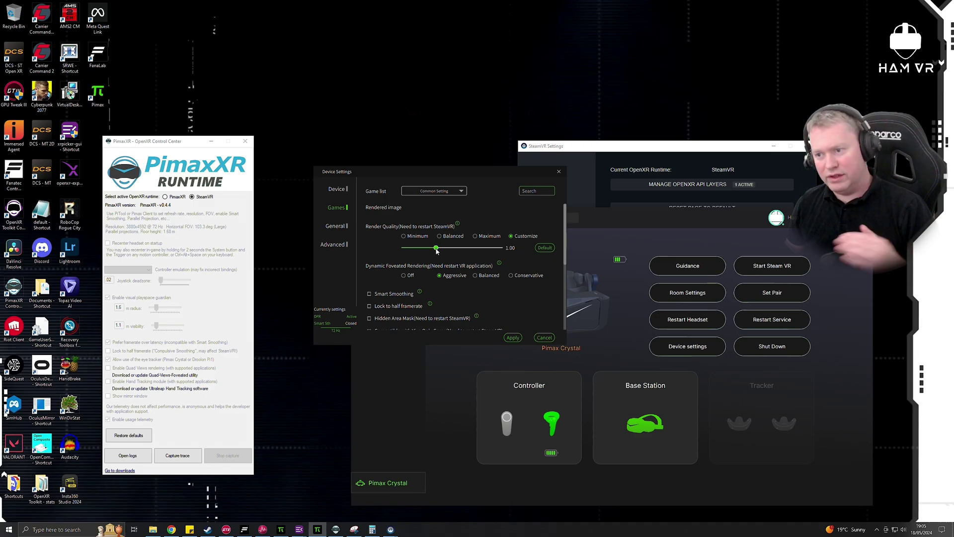
drag(436, 251, 425, 251)
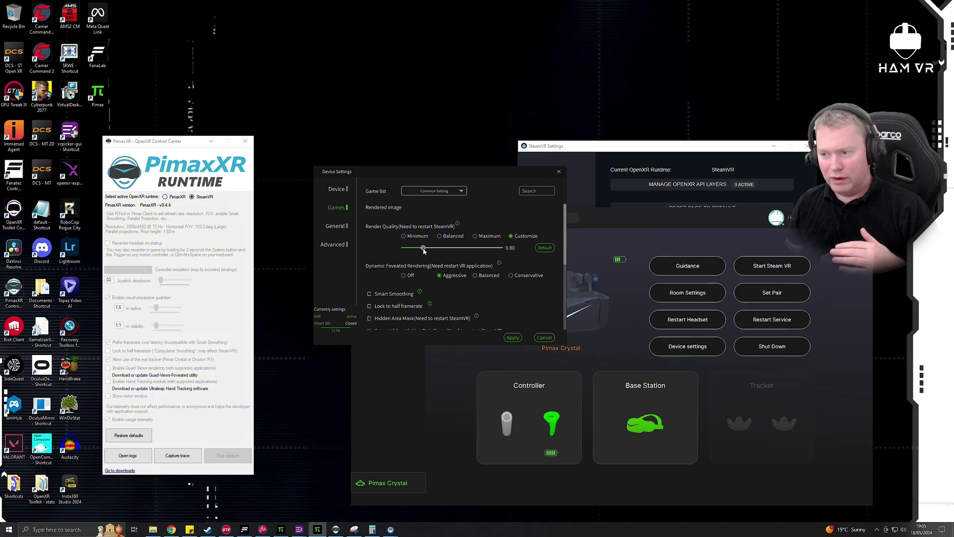
drag(424, 251, 424, 251)
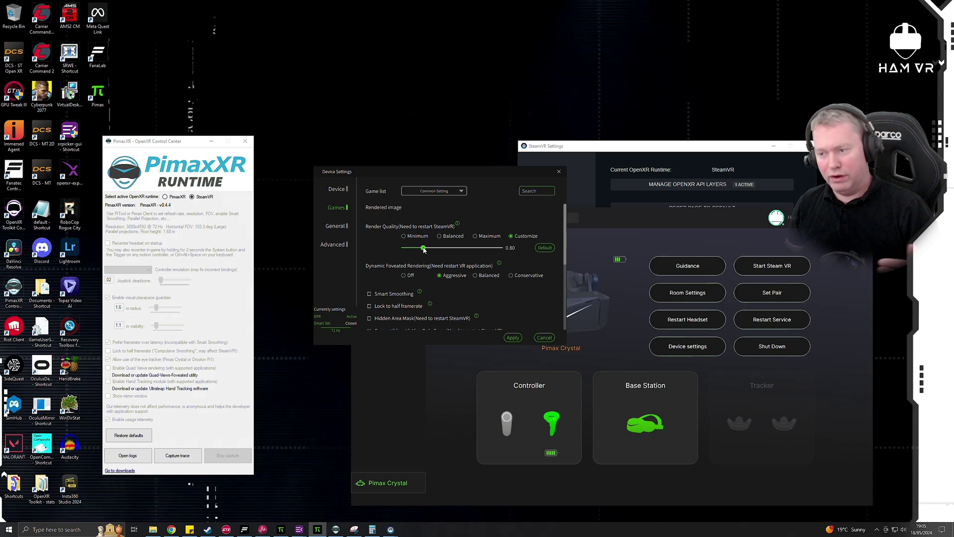
drag(424, 249, 436, 249)
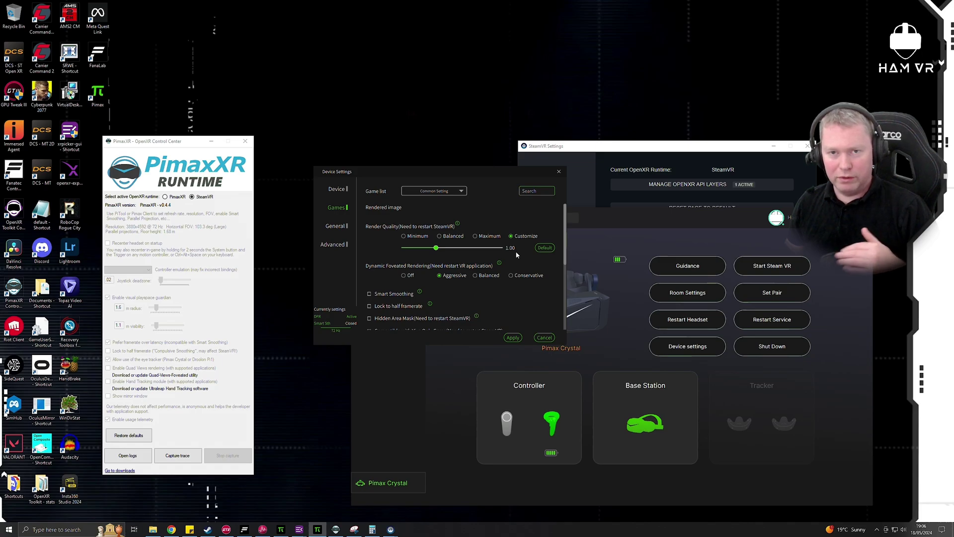
scroll(449, 268, down, 1)
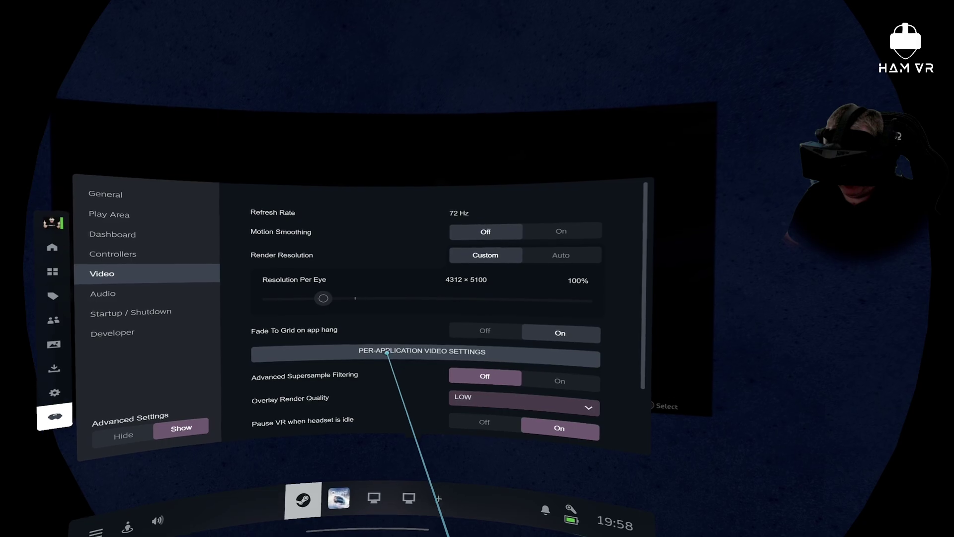
Review the per-application video settings for WRC1.0.0.0, including its resolution multiplier and field of view, and close them
click(388, 353)
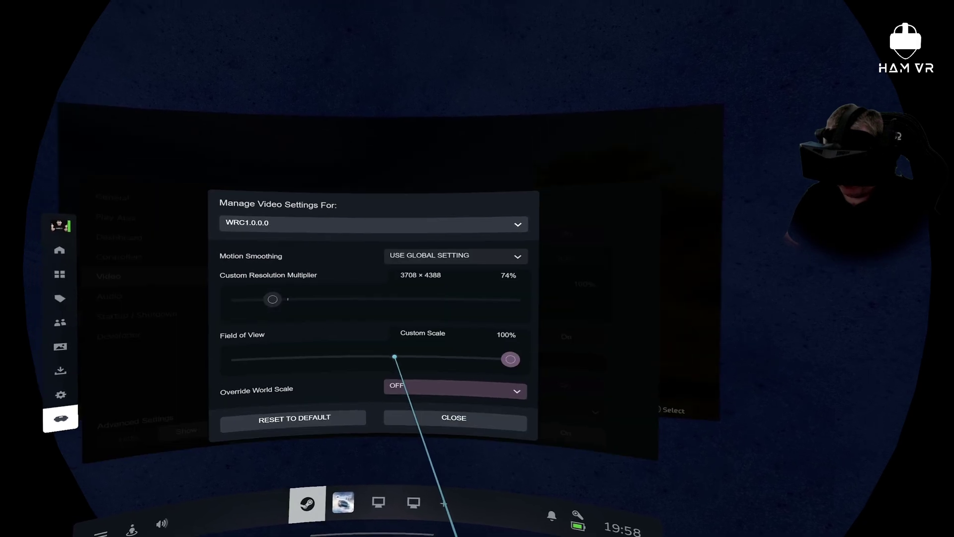
click(360, 274)
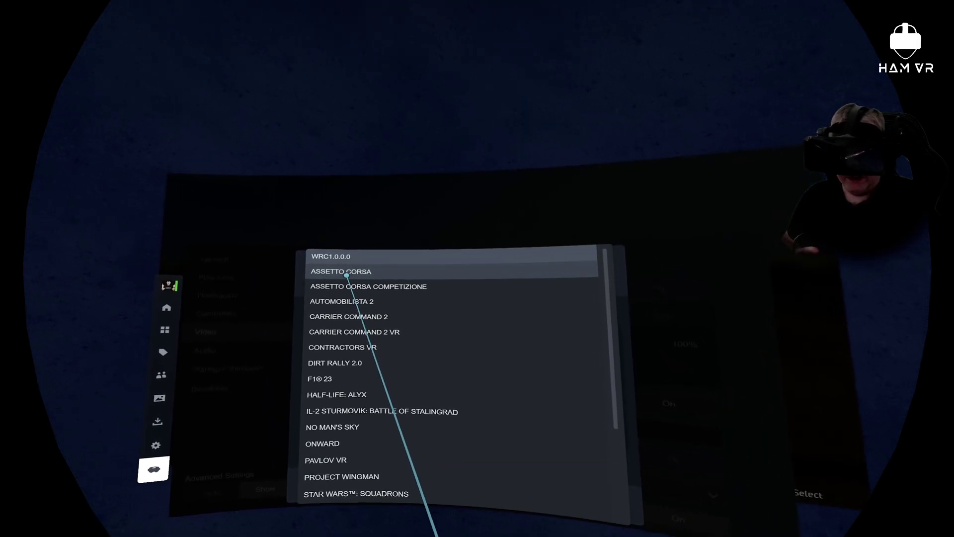
click(338, 257)
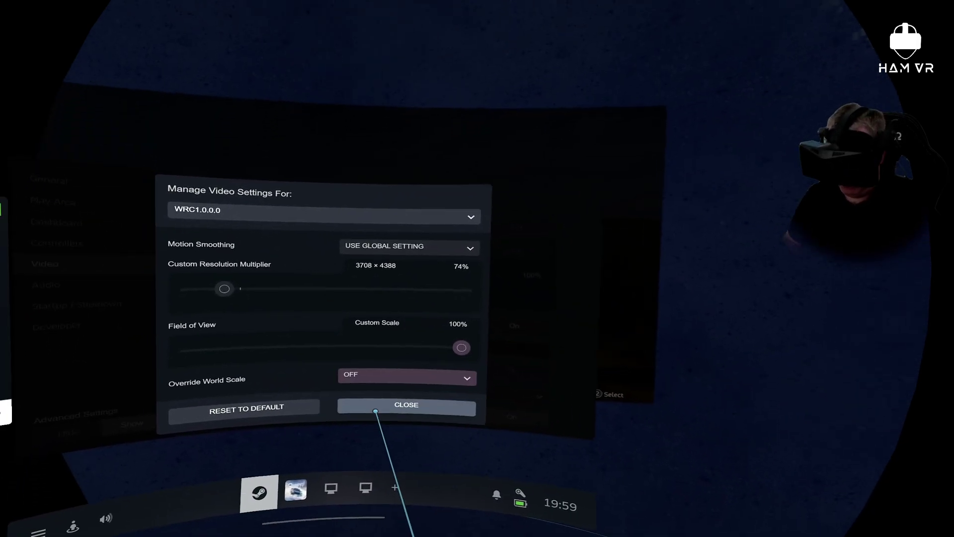
click(455, 386)
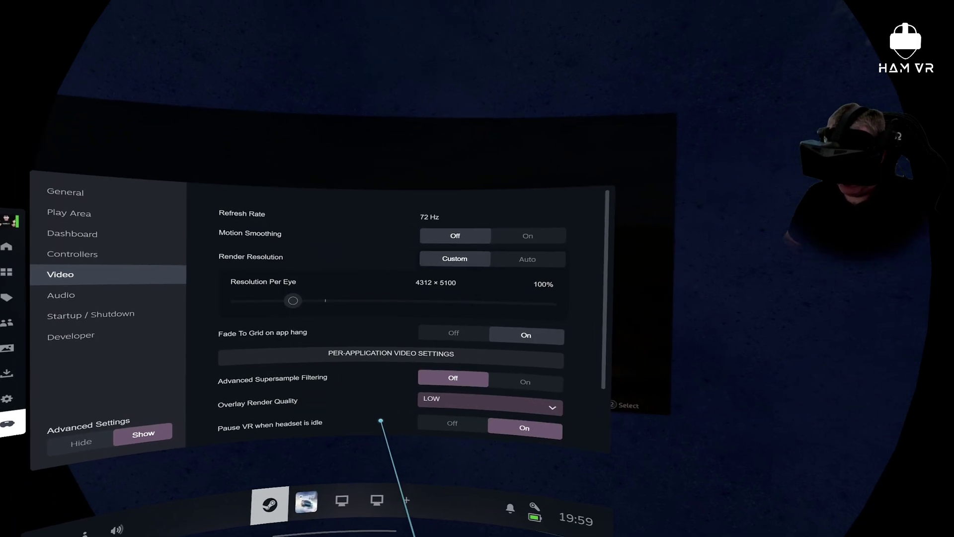
scroll(320, 304, down, 3)
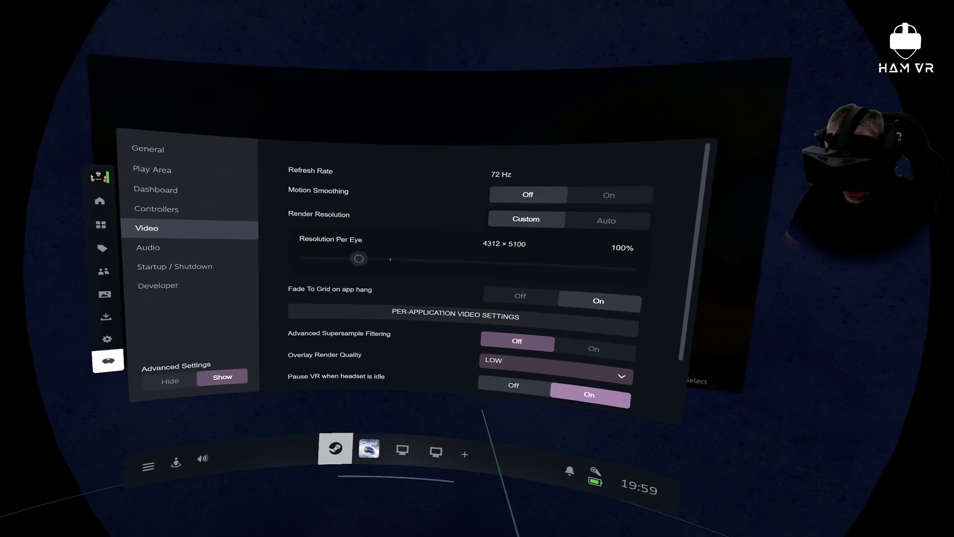
Return to the running WRC1.0.0.0 game and open its VR Settings
click(368, 449)
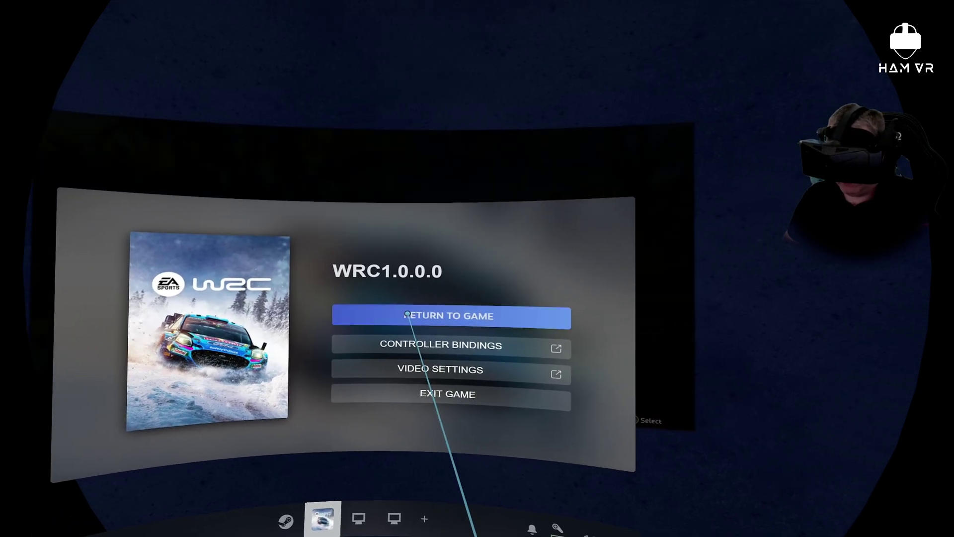
click(438, 304)
key(Return)
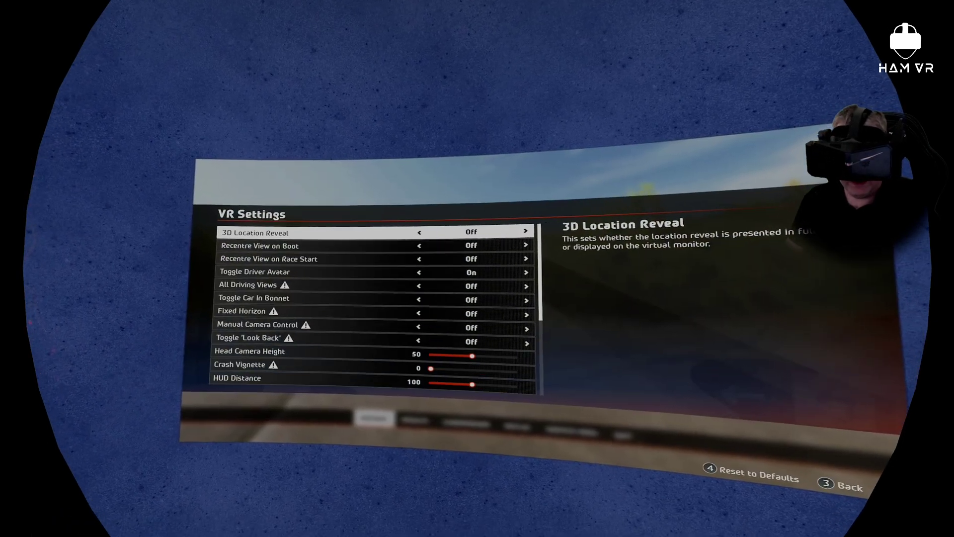
Review the VR Settings from 3D Location Reveal down to the Custom Hidden Area Mask options
key(Down)
key(Down)
key(Down)
key(Down)
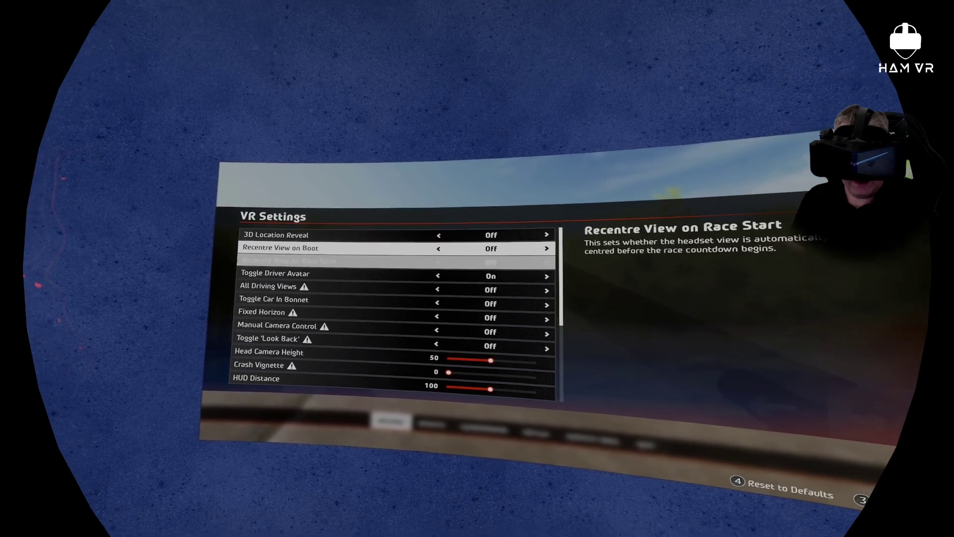
key(Down)
key(Down)
key(Down)
key(Down)
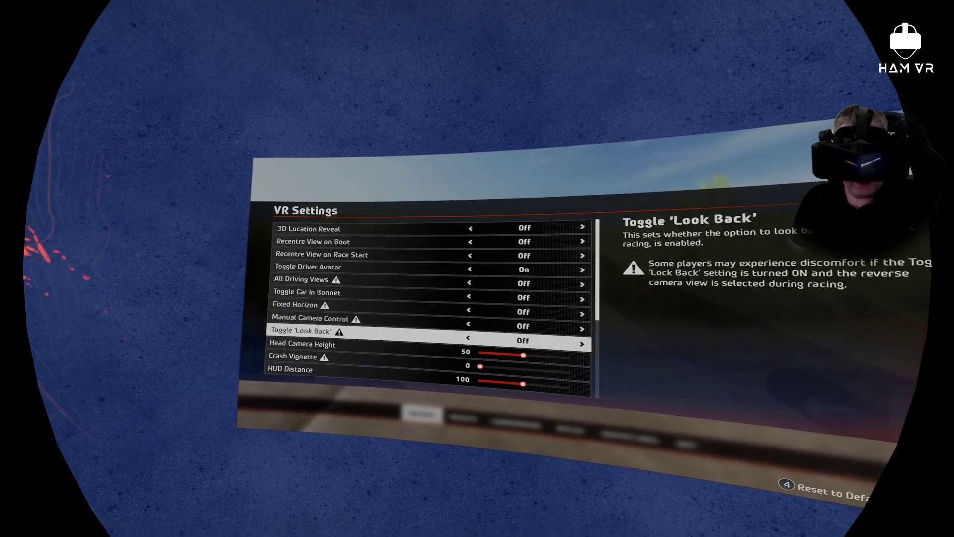
key(Down)
key(Down)
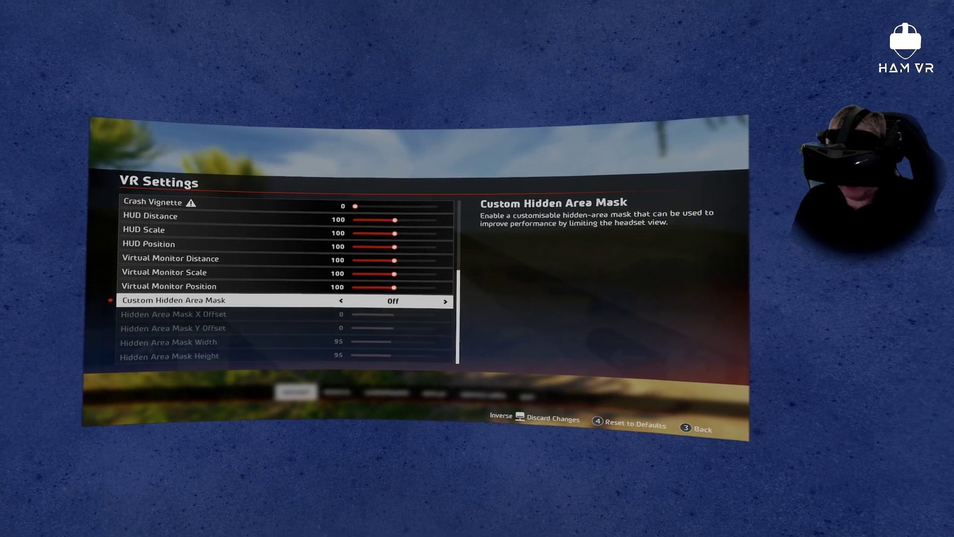
Turn the Custom Hidden Area Mask on and go through its offset, width and height options
key(Right)
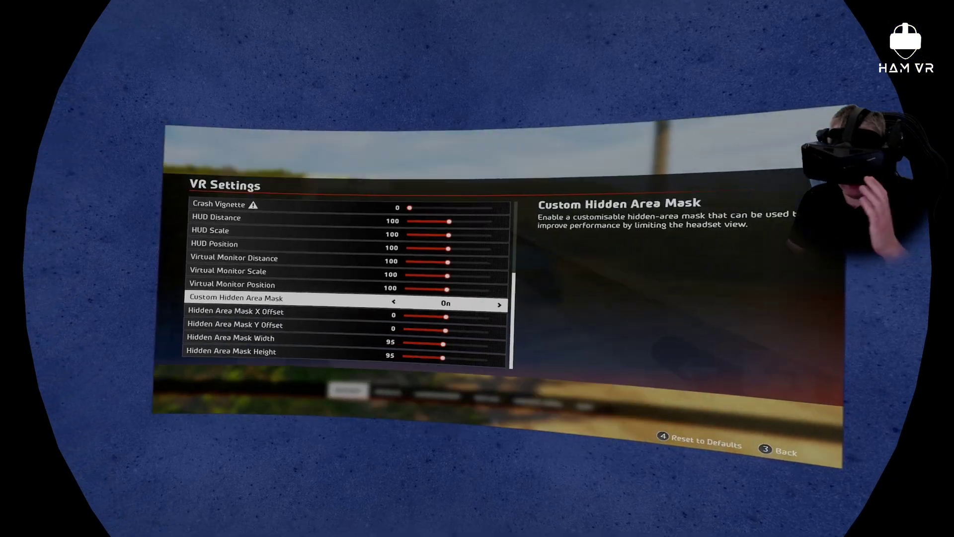
key(Down)
key(Down)
key(Down)
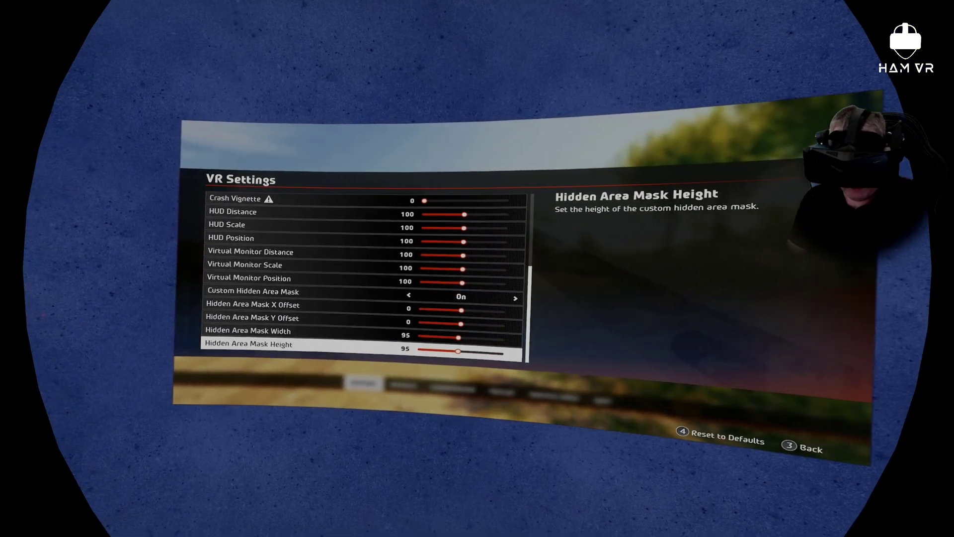
Try narrowing the Hidden Area Mask Width to 80
key(Up)
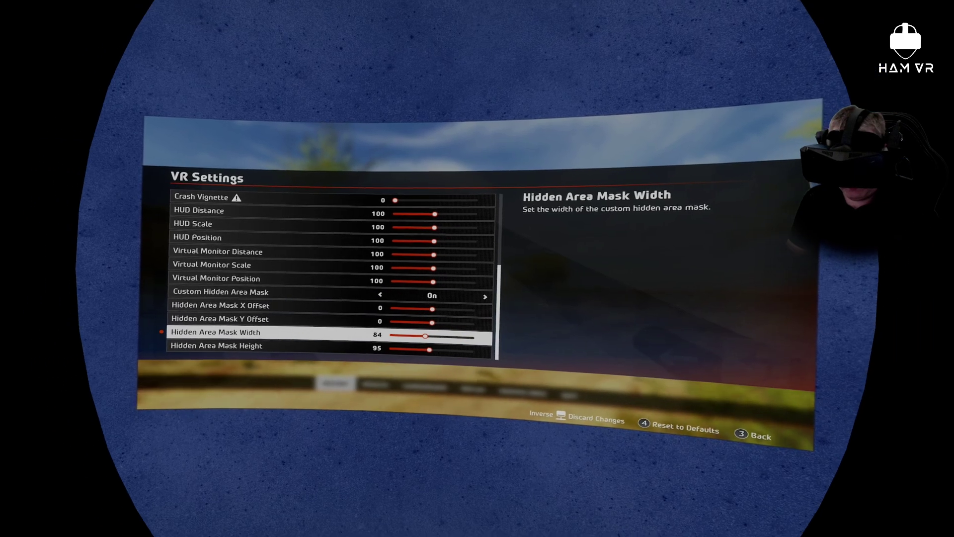
key(Left)
key(Left)
key(Left)
key(Left)
key(Left)
key(Left)
key(Left)
key(Left)
key(Left)
key(Left)
key(Left)
key(Left)
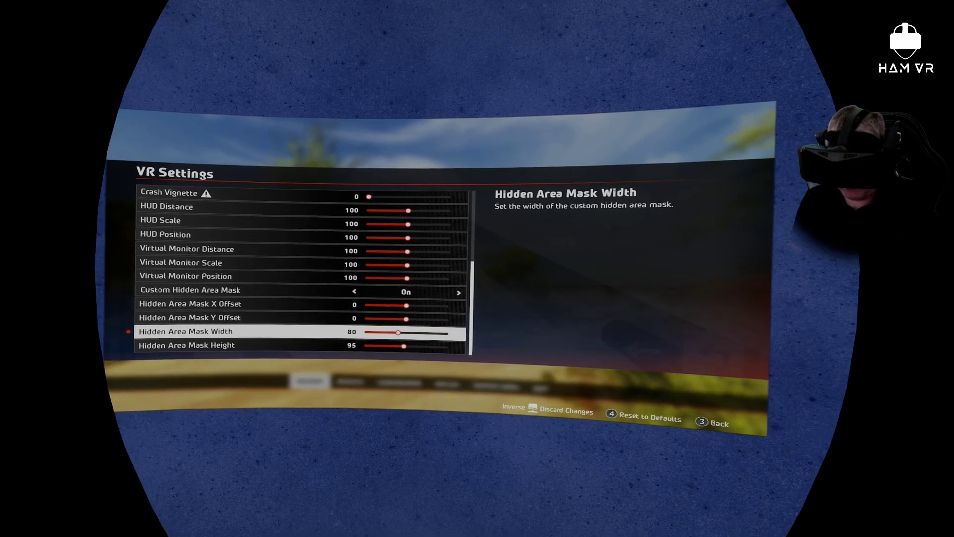
Widen the Hidden Area Mask Width to 100
key(Right)
key(Right)
key(Right)
key(Right)
key(Right)
key(Right)
key(Right)
key(Right)
key(Right)
key(Right)
key(Right)
key(Right)
key(Right)
key(Right)
key(Right)
key(Right)
key(Right)
key(Right)
key(Right)
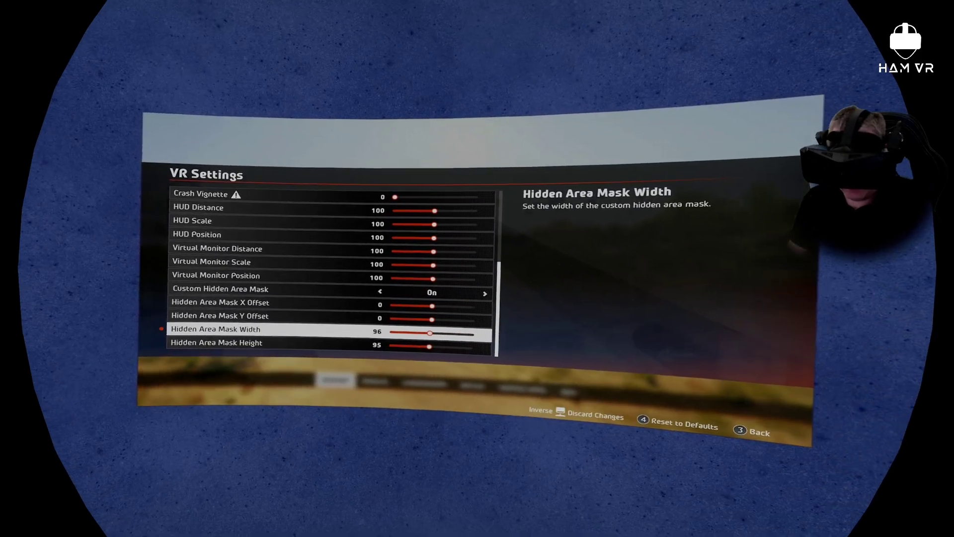
key(Right)
key(Right)
key(Right)
key(Right)
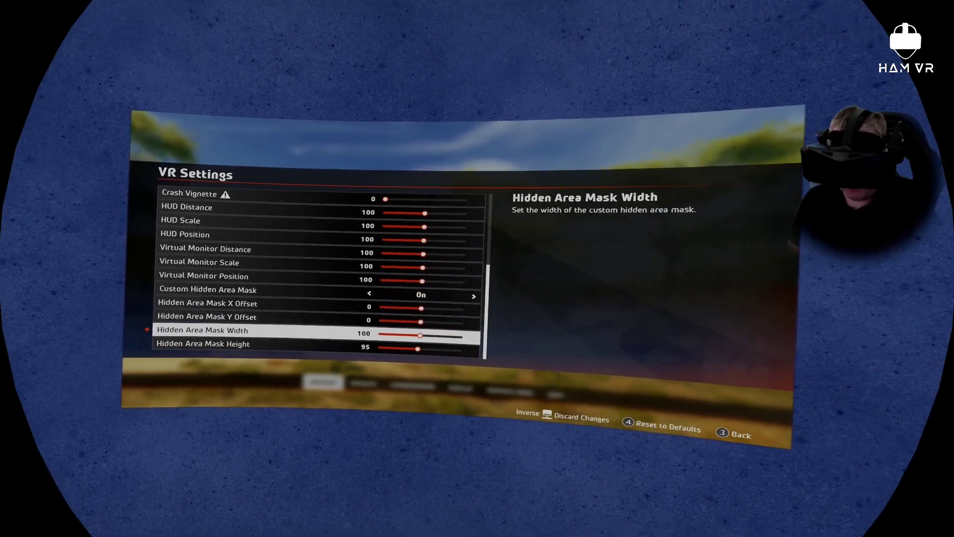
Fine-tune the Hidden Area Mask Width by narrowing it a few units below 100 and widening it slightly
key(Left)
key(Left)
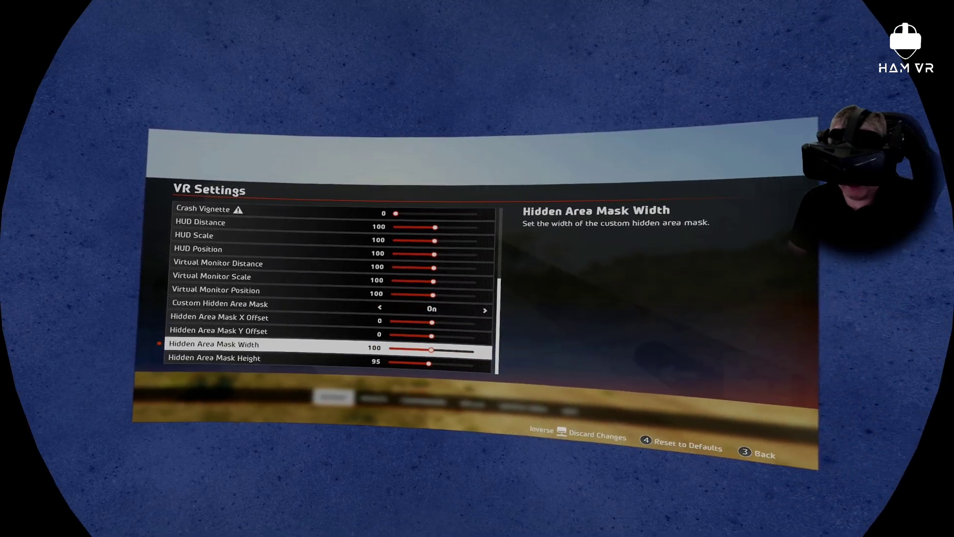
key(Left)
key(Left)
key(Left)
key(Left)
key(Left)
key(Left)
key(Left)
key(Right)
key(Right)
key(Right)
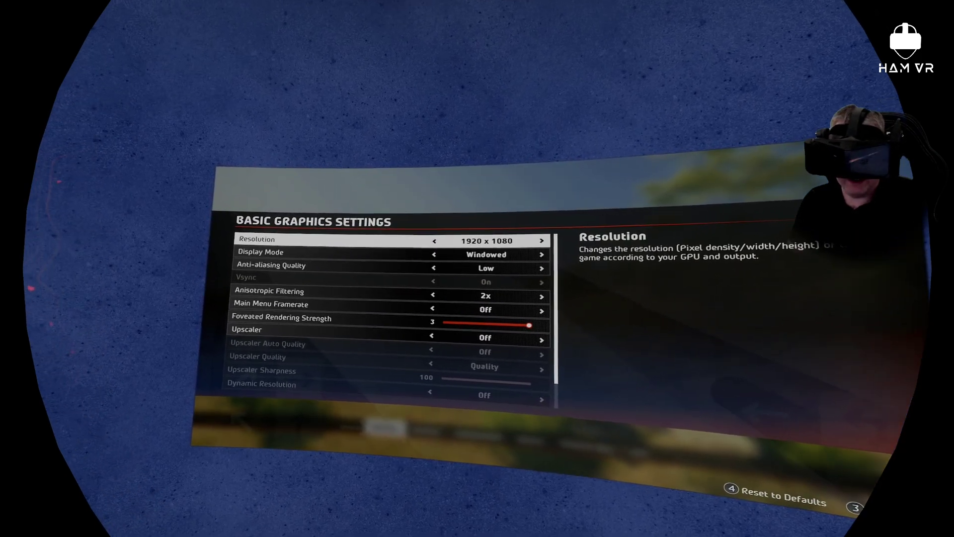
Review the Basic Graphics Settings from Resolution down to Dynamic Resolution, and try the Upscaler choices
key(Down)
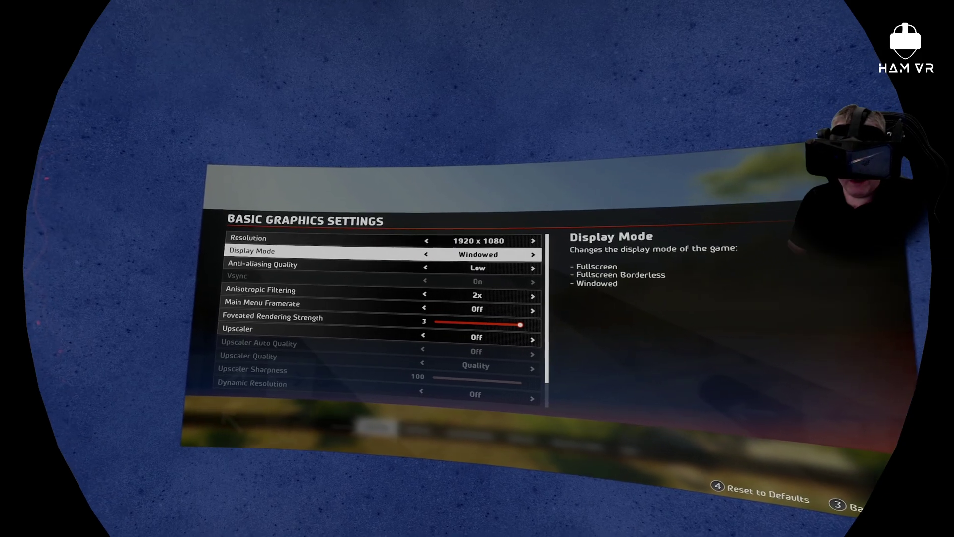
key(Down)
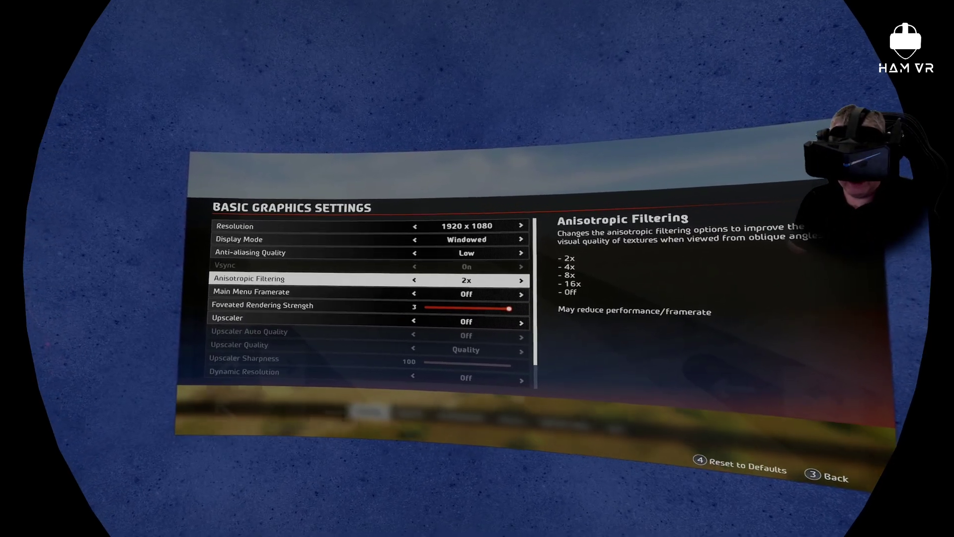
key(Down)
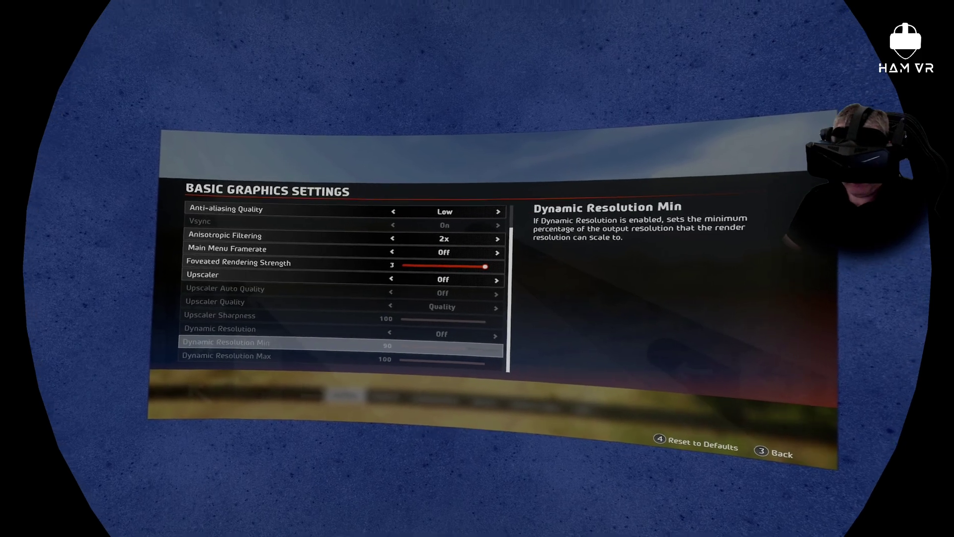
click(348, 291)
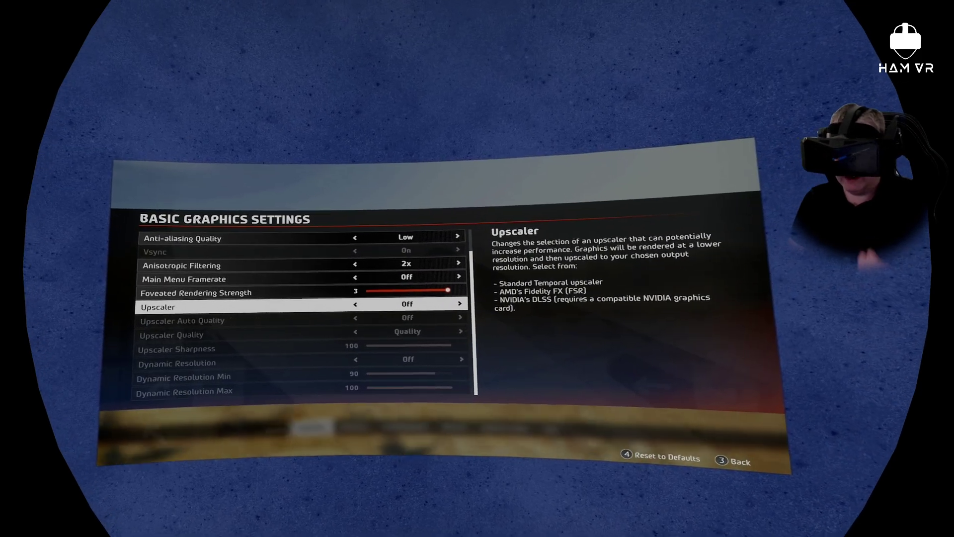
key(Right)
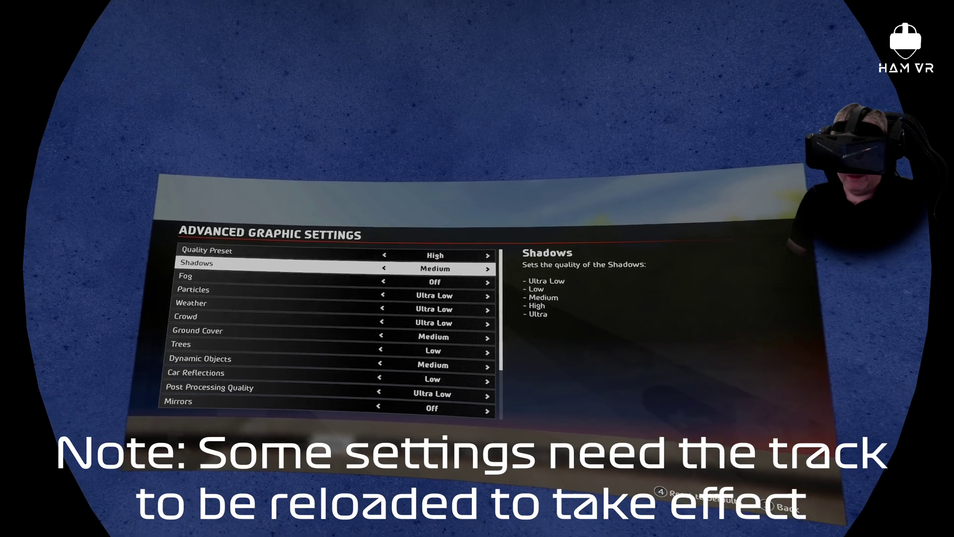
Review the Advanced Graphic Settings from Shadows down to Track and Textures, and go back up to Quality Preset
key(Down)
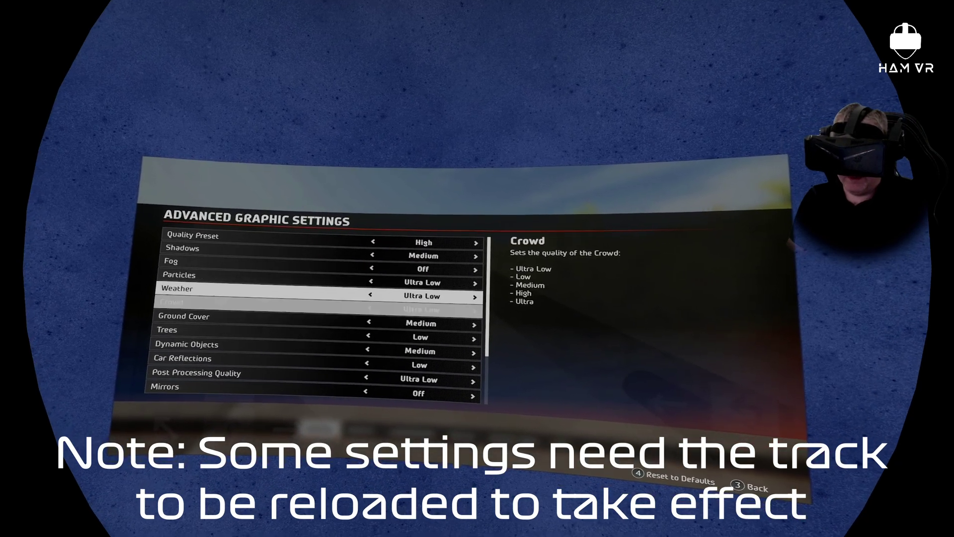
key(Down)
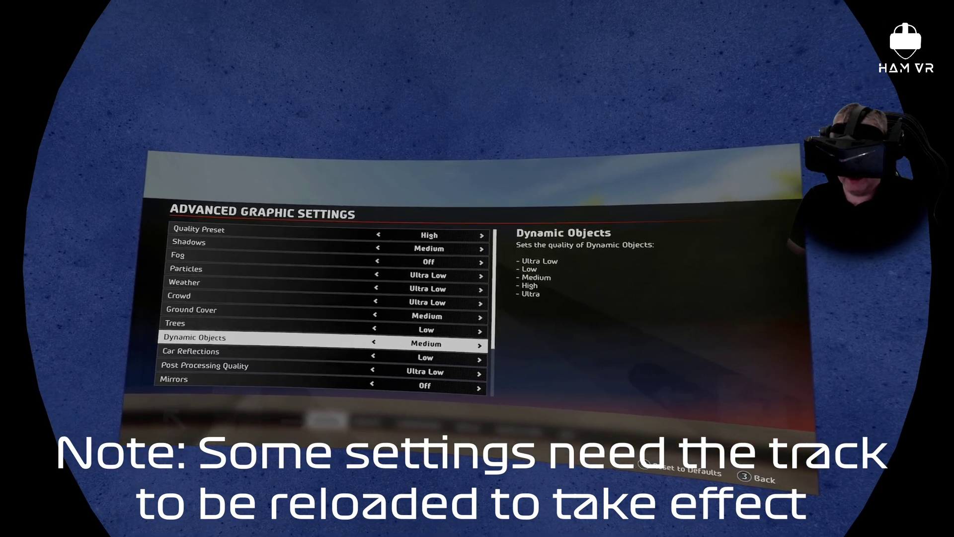
key(Down)
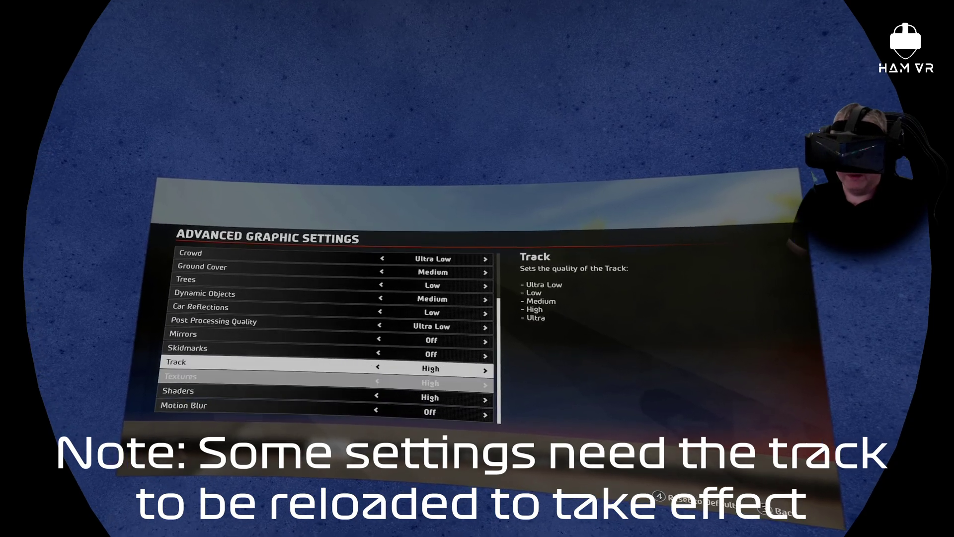
key(Up)
key(Up)
key(Up)
key(Up)
key(Up)
key(Up)
key(Up)
key(Up)
key(Up)
key(Up)
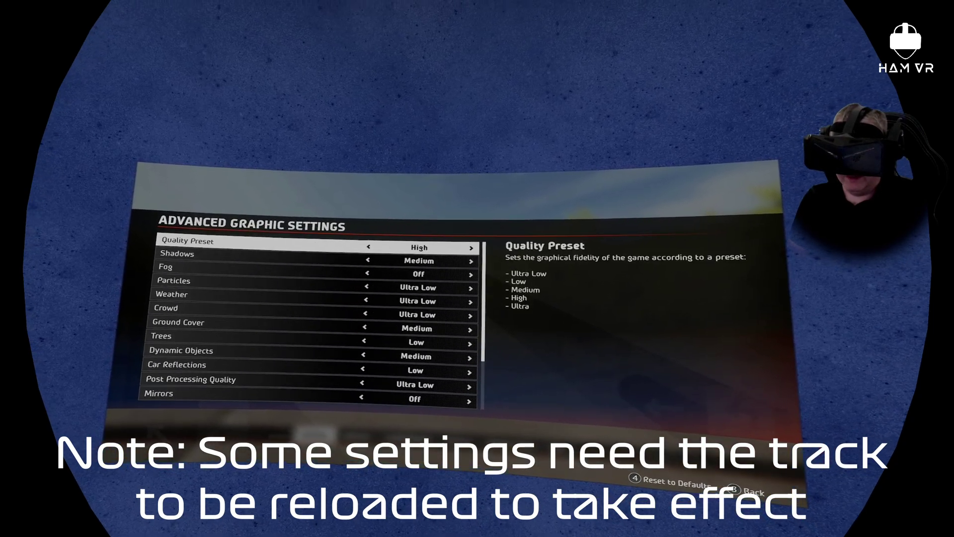